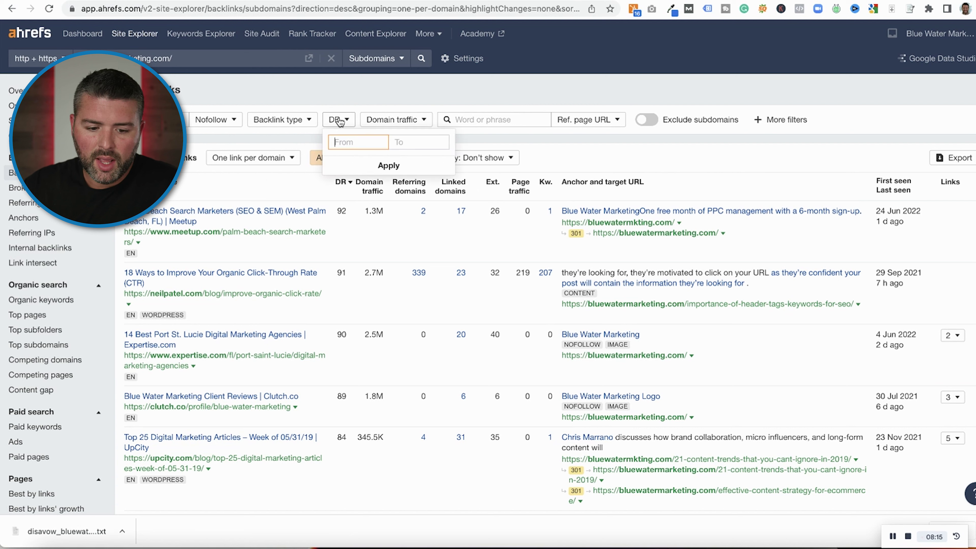
- Filter the backlinks to a domain rating (DR) from 0 to 5
type("0")
key("Tab")
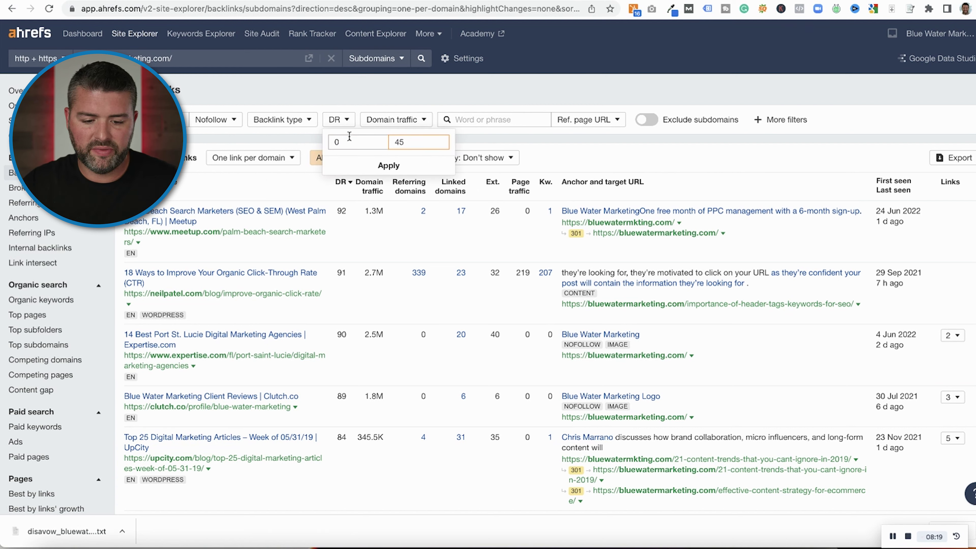
type("5")
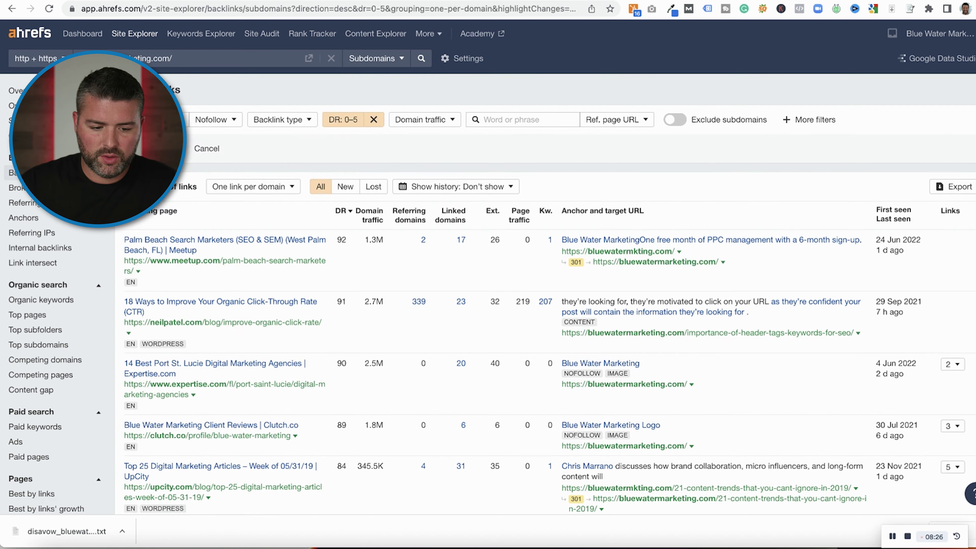
left_click(369, 166)
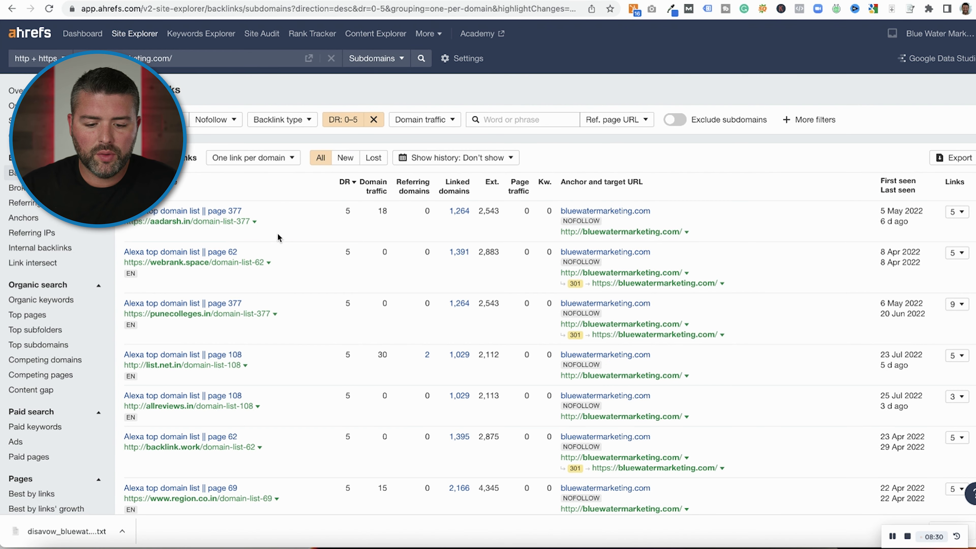
- Examine the low-DR backlinks, comparing their referring pages, domain traffic, referring and linked domain counts, and first and last seen dates
scroll(279, 236, "down", 1)
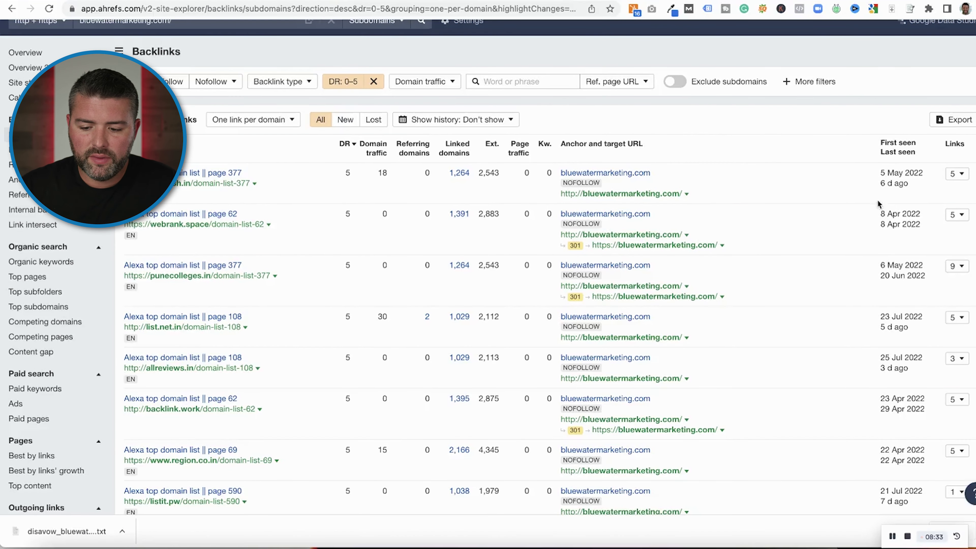
scroll(901, 192, "down", 3)
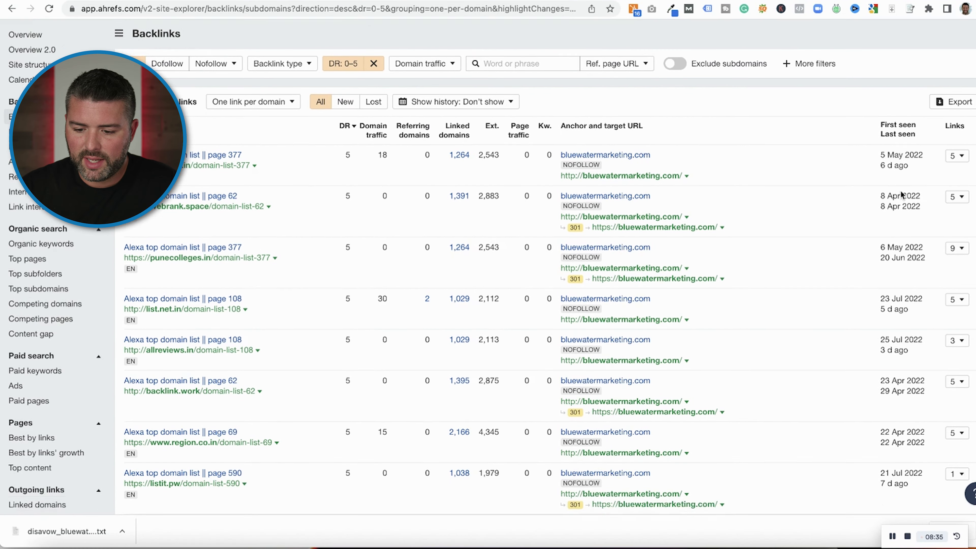
scroll(901, 189, "down", 1)
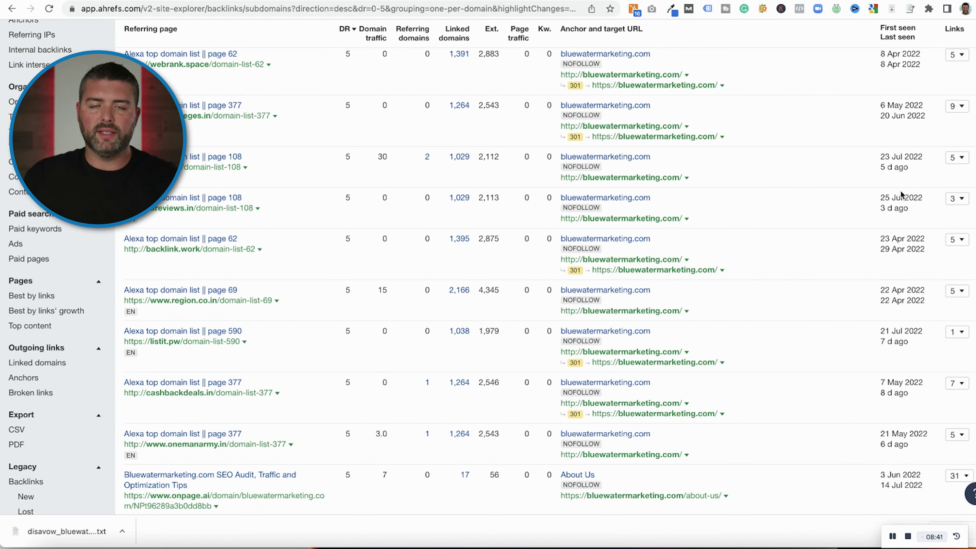
scroll(901, 192, "down", 10)
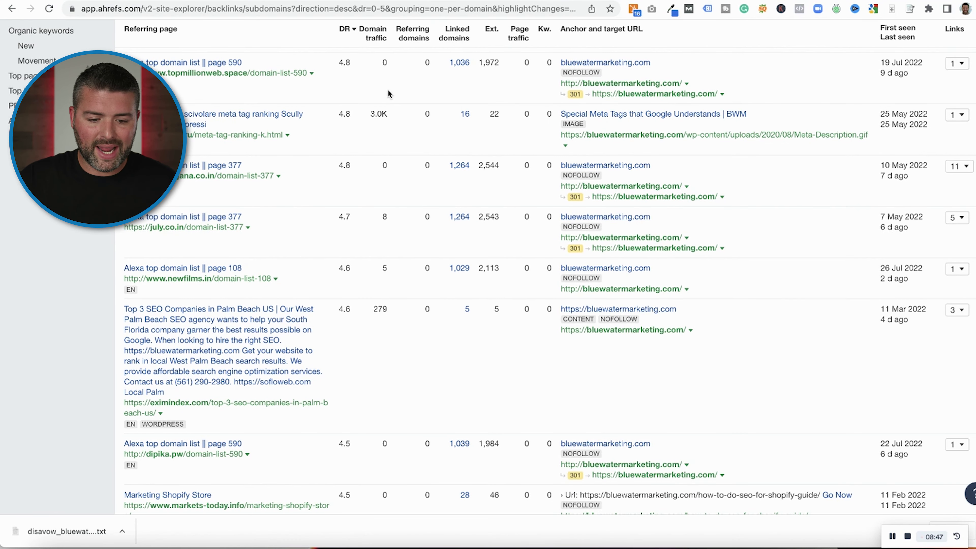
scroll(384, 83, "up", 1)
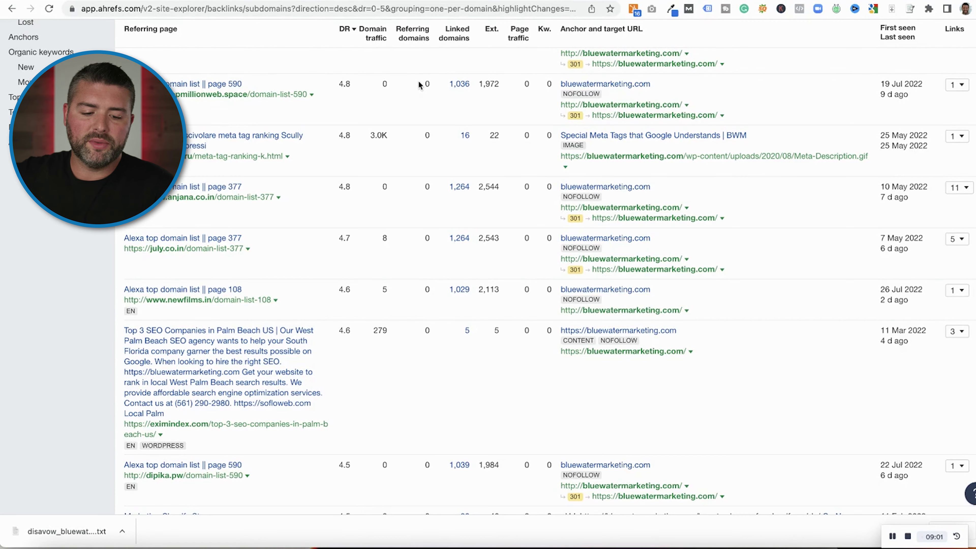
scroll(333, 79, "up", 4)
scroll(332, 79, "up", 5)
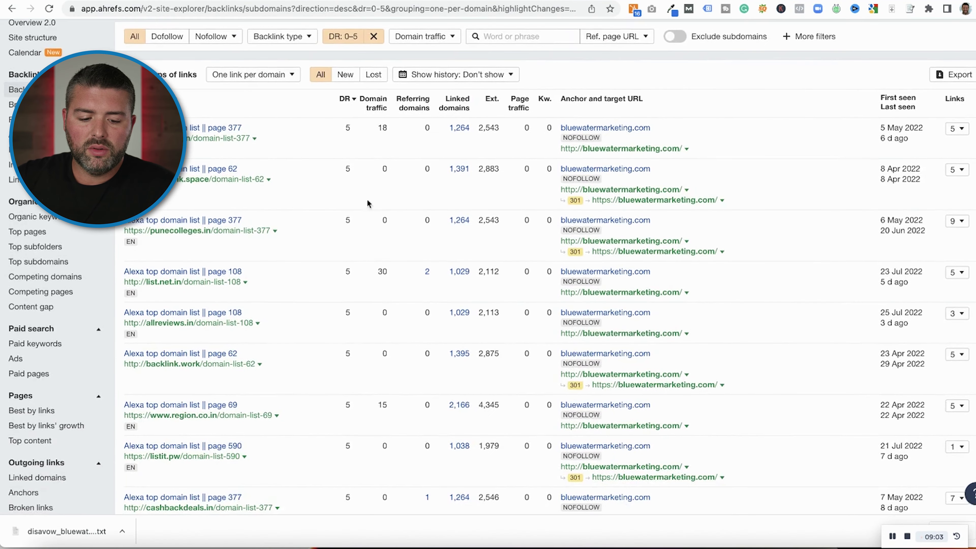
scroll(346, 126, "down", 1)
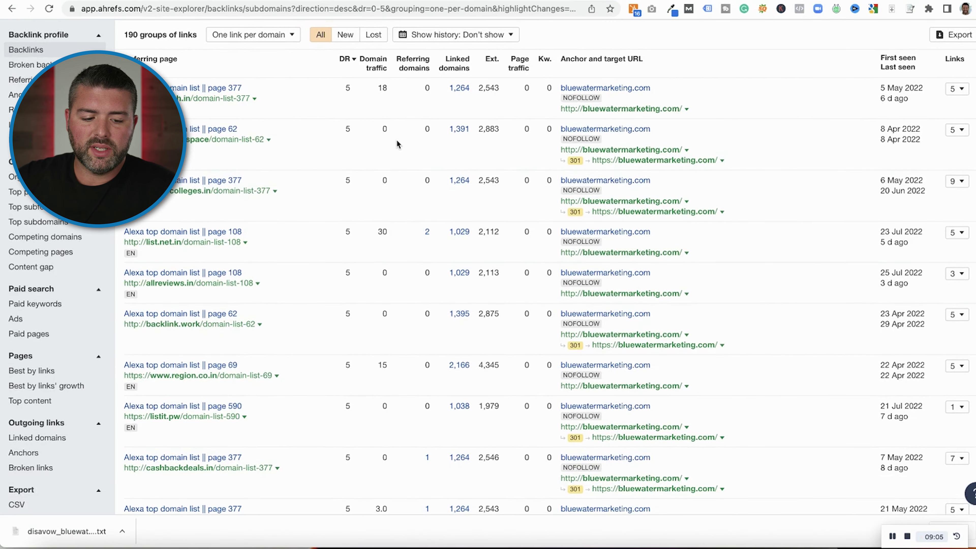
left_click_drag(371, 138, 389, 130)
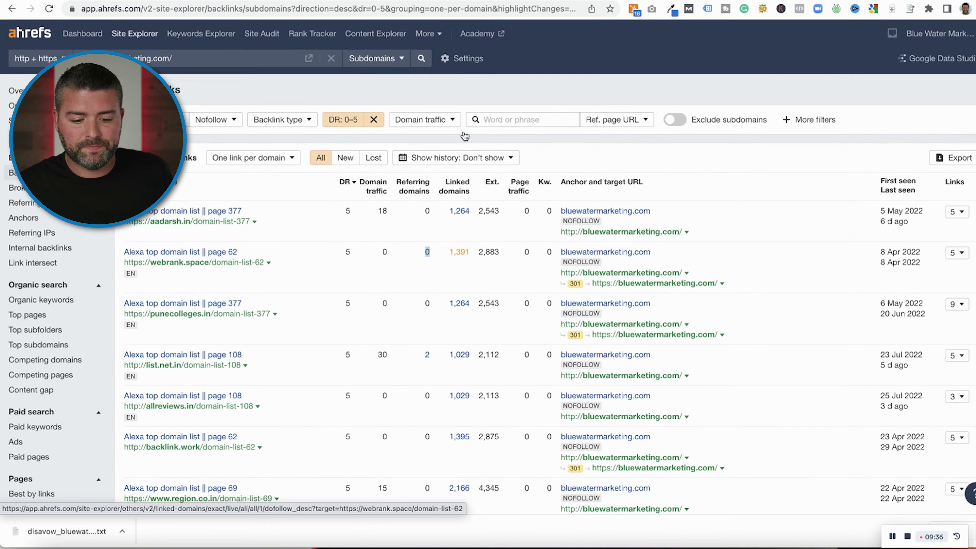
scroll(343, 246, "down", 5)
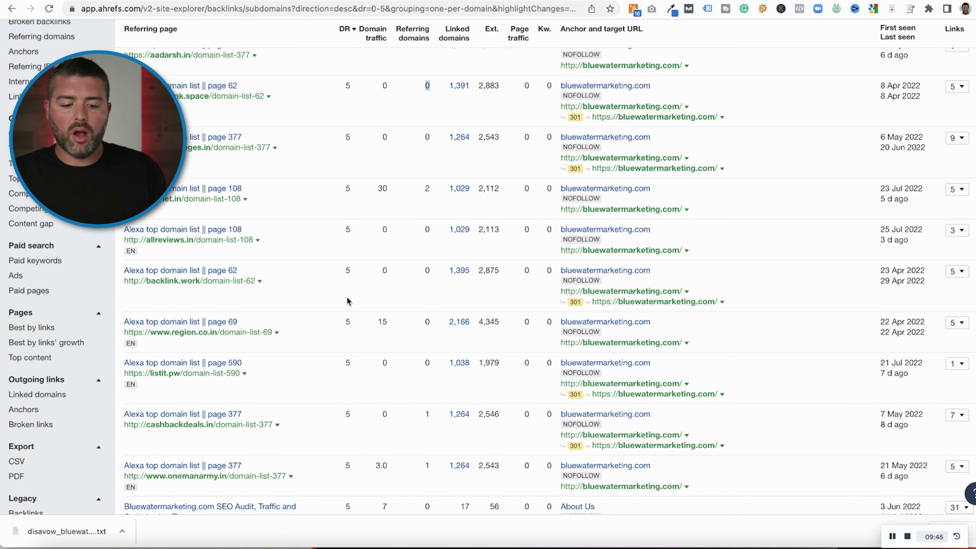
- Open the new referring domains report and set its date range to 1–28 July 2022
left_click(47, 325)
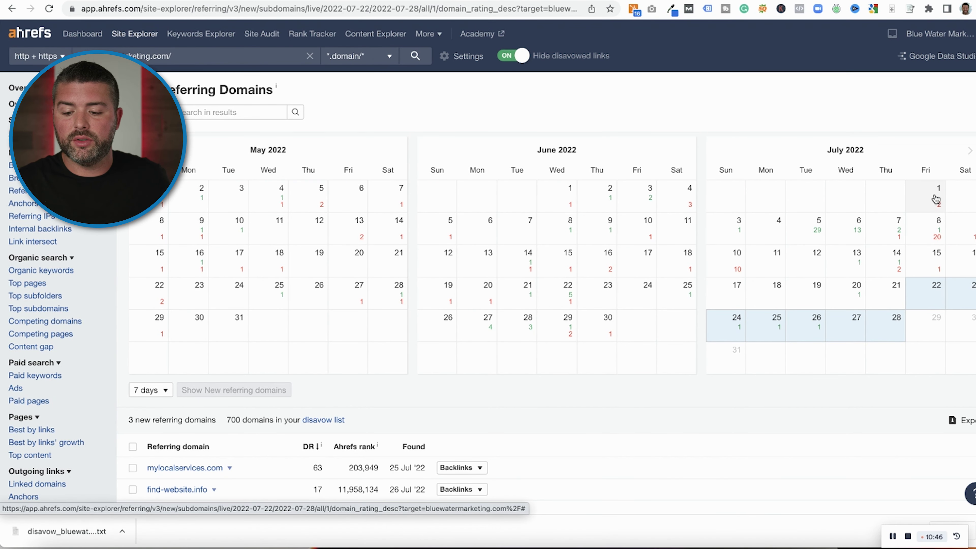
left_click(922, 194)
left_click(901, 319)
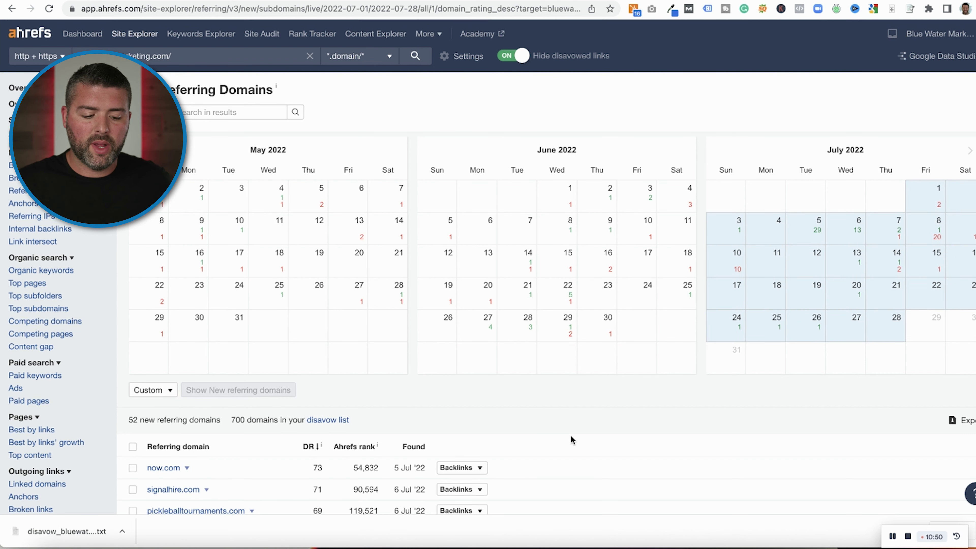
- Check the list of new referring domains and sort it by domain rating in ascending order
scroll(570, 436, "down", 4)
left_click_drag(231, 265, 380, 271)
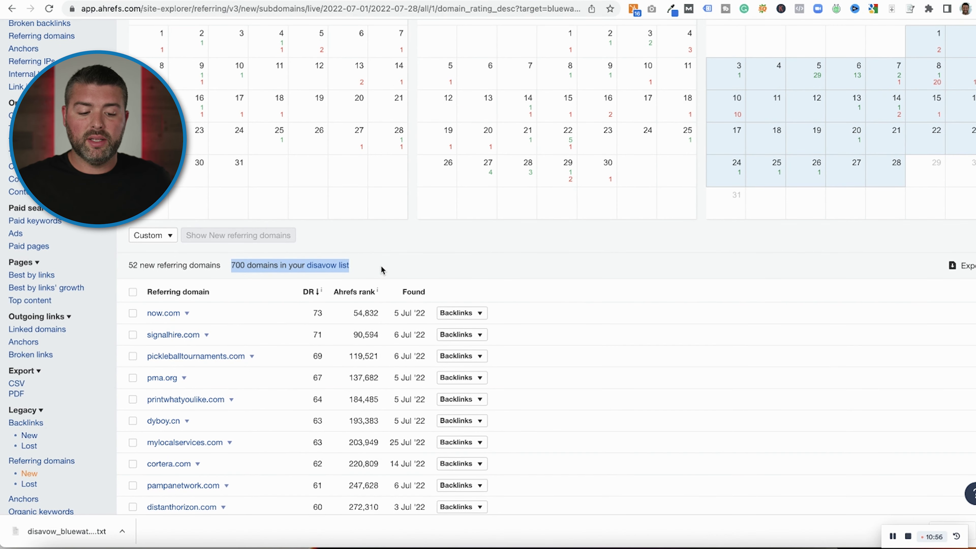
scroll(380, 266, "down", 3)
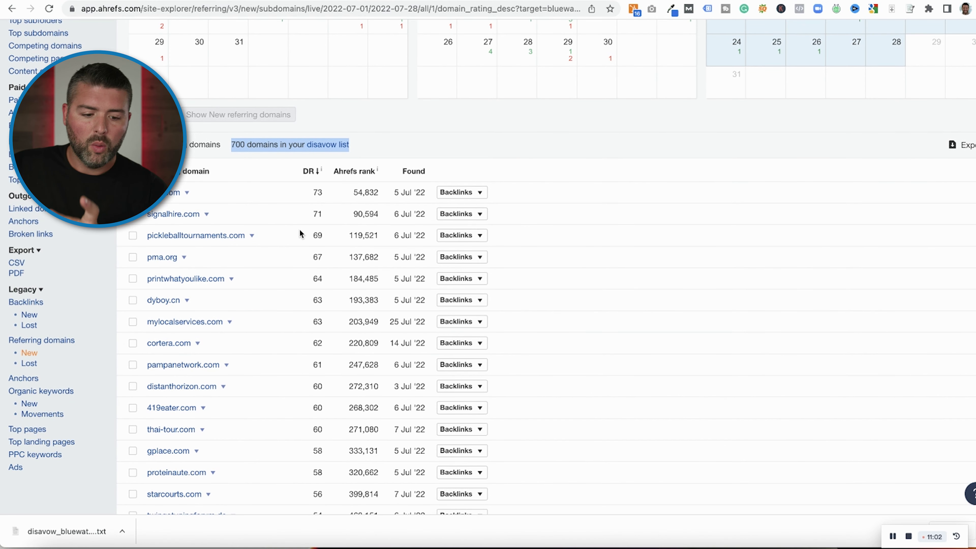
left_click(310, 173)
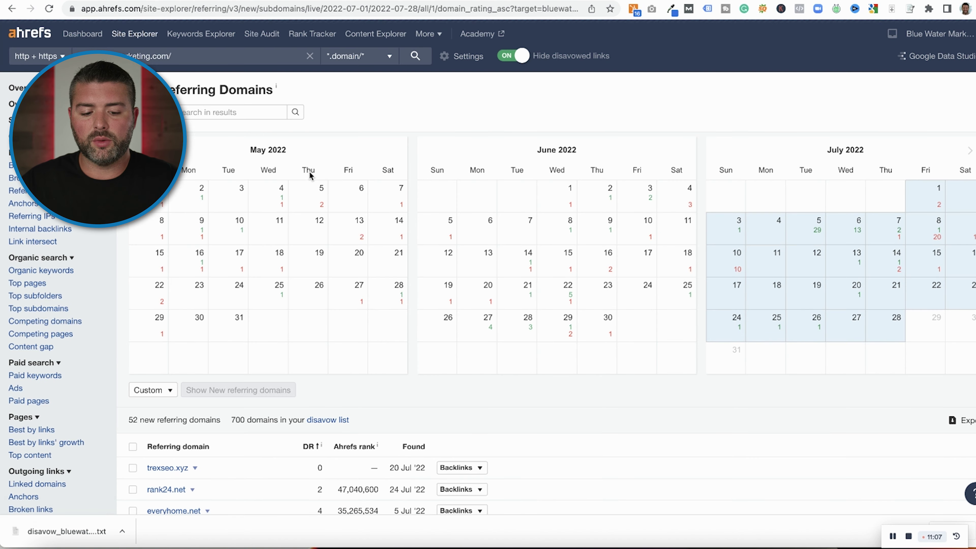
- Review the link statistics of trexseo.xyz and select that domain for disavowal
scroll(379, 371, "down", 5)
scroll(279, 253, "down", 3)
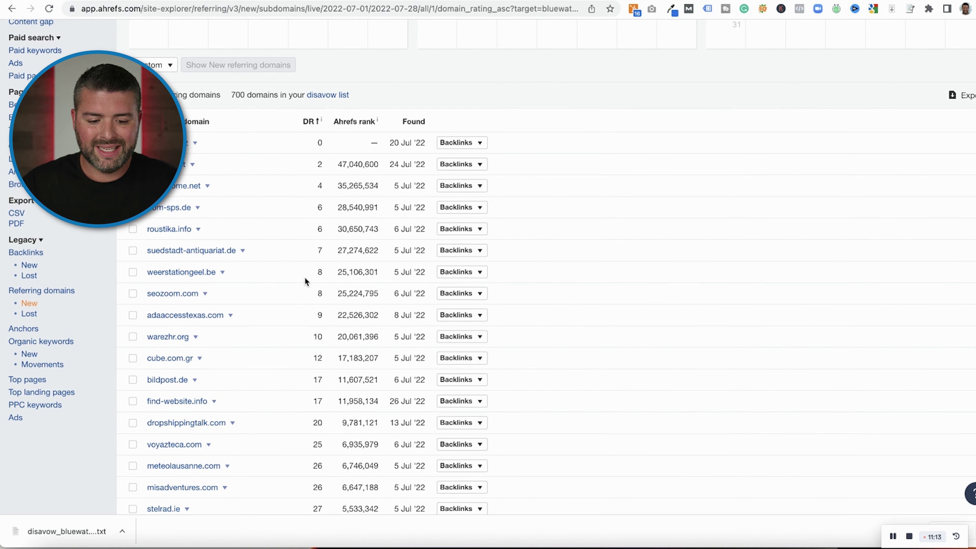
left_click(195, 143)
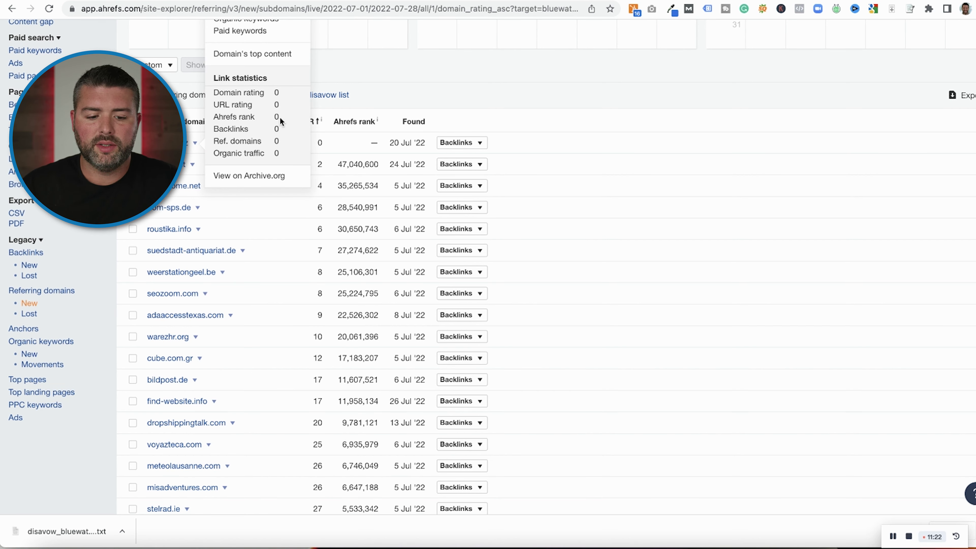
scroll(280, 117, "up", 5)
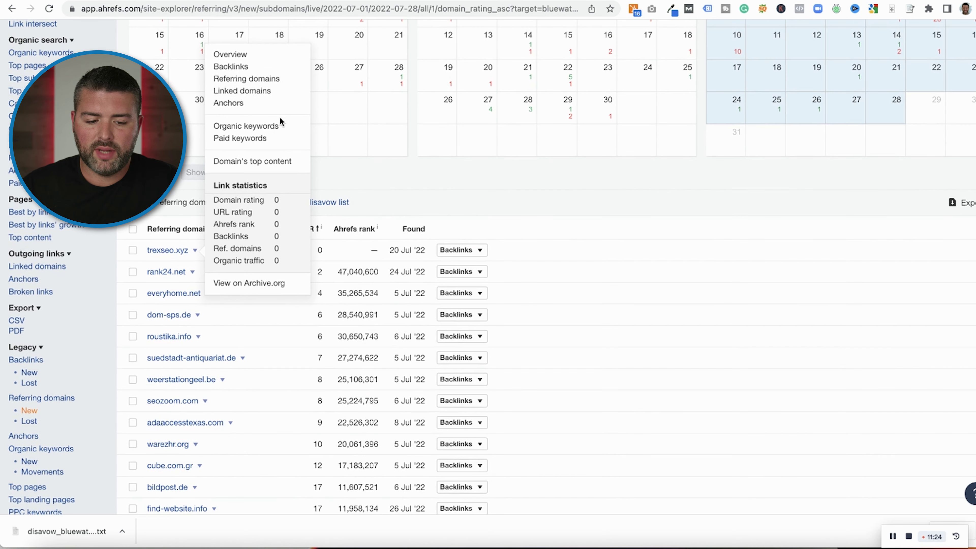
scroll(280, 117, "down", 4)
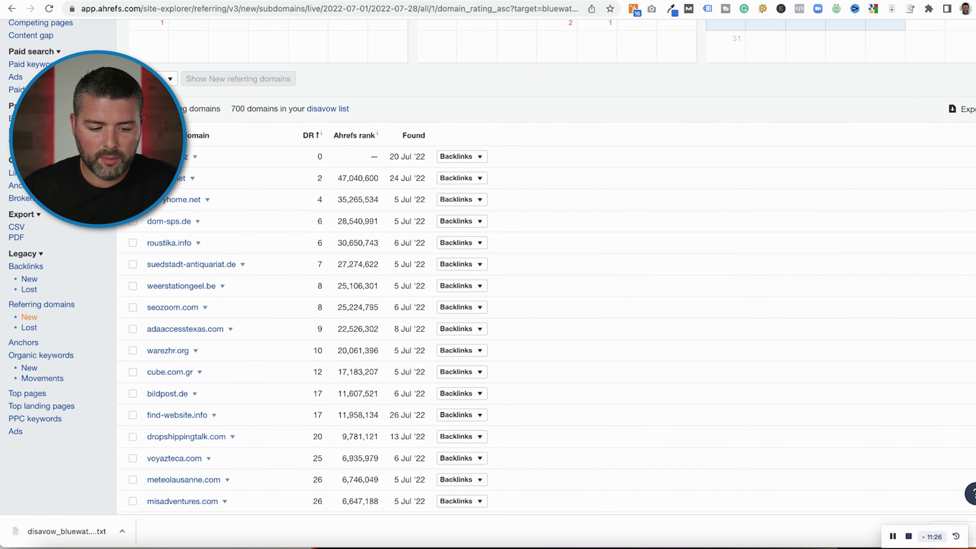
left_click(133, 157)
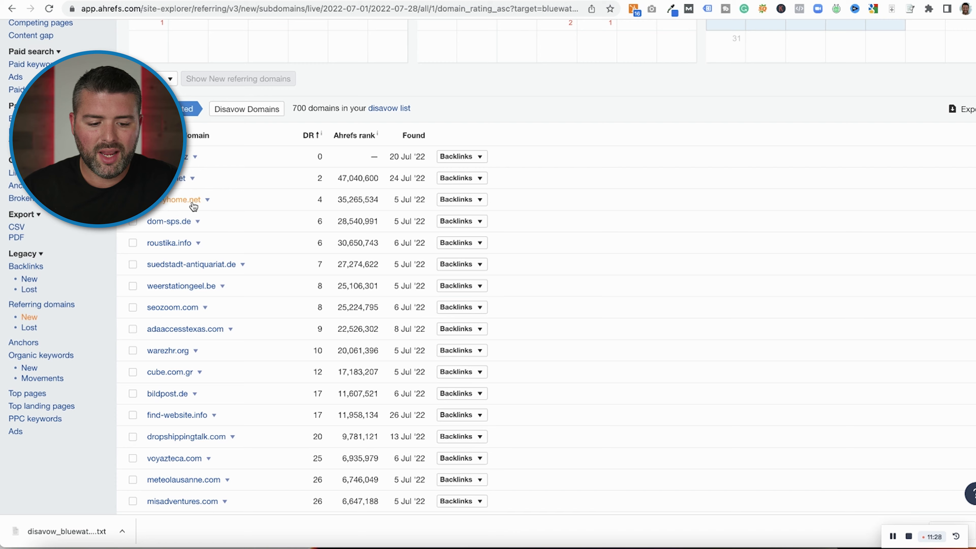
- Inspect the everyhome.net website to judge its quality, and return to the new referring domains list
left_click(192, 202)
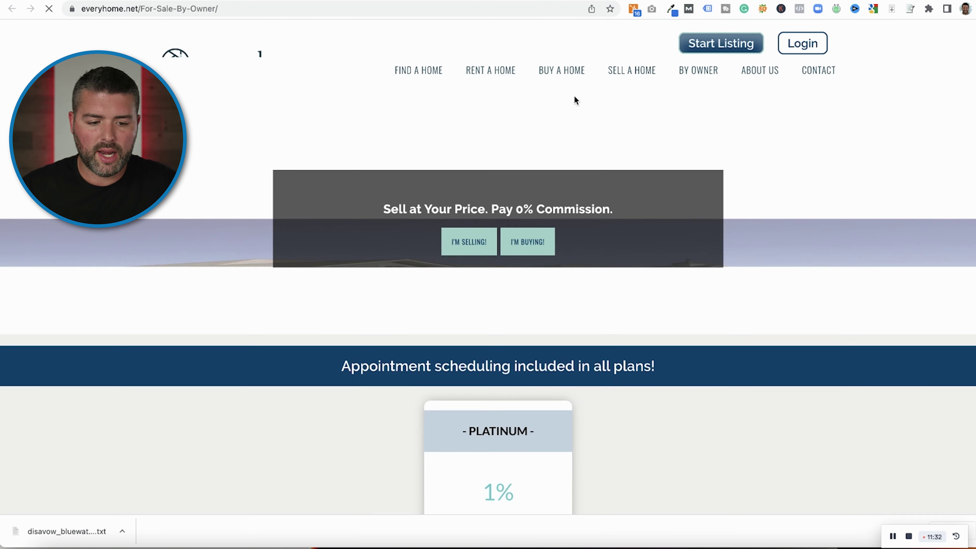
scroll(775, 251, "down", 20)
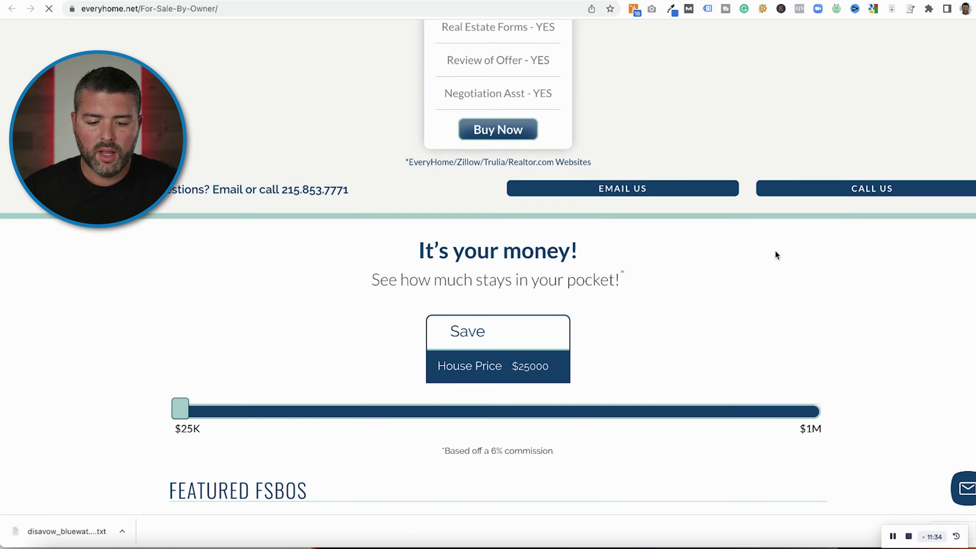
scroll(778, 255, "up", 20)
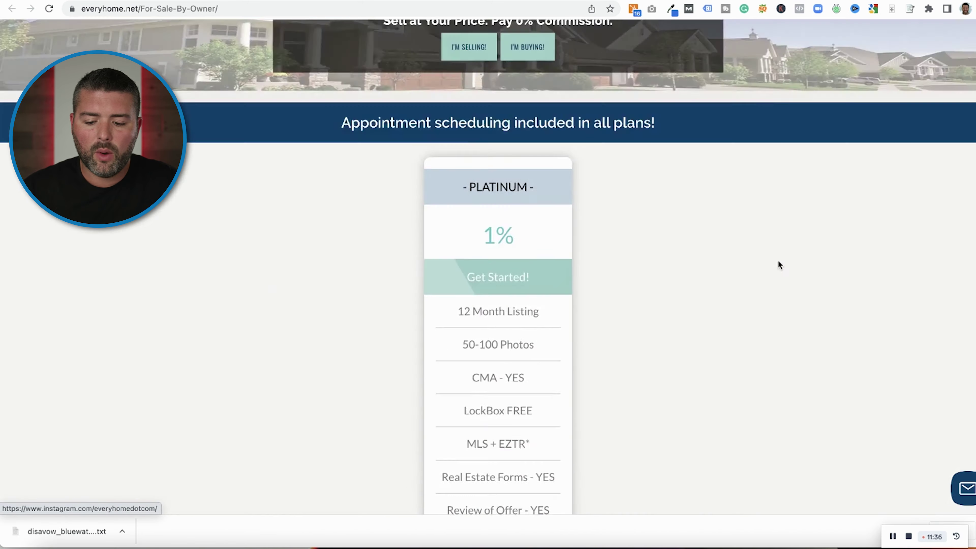
key("super+w")
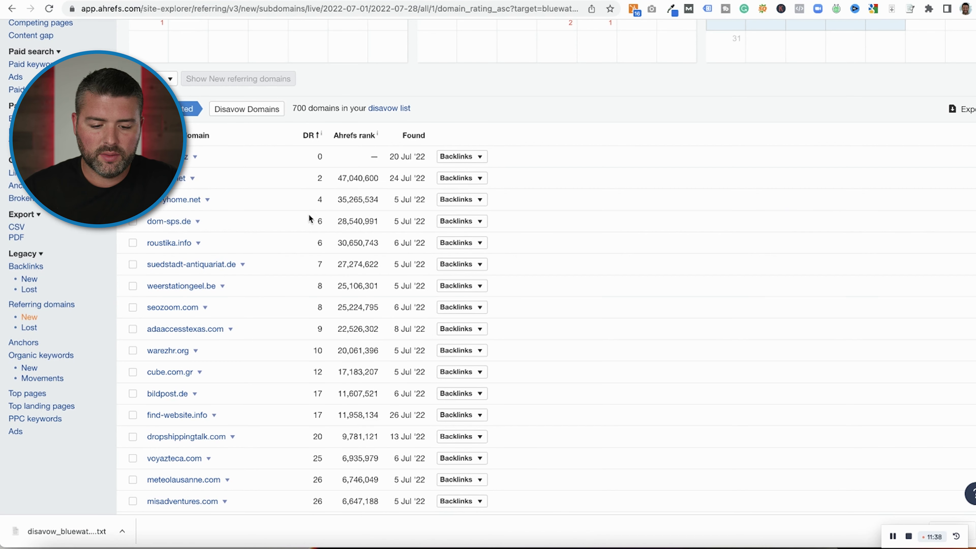
- Expand everyhome.net's backlinks and select dom-sps.de, roustika.info, suedstadt-antiquariat.de and weerstationgeel.be for disavowal
left_click(468, 200)
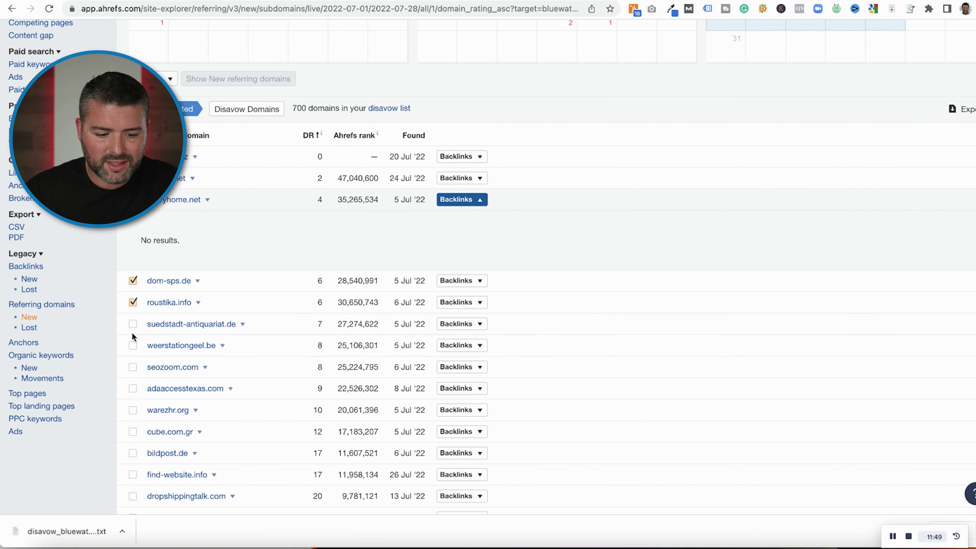
left_click(133, 325)
left_click(133, 345)
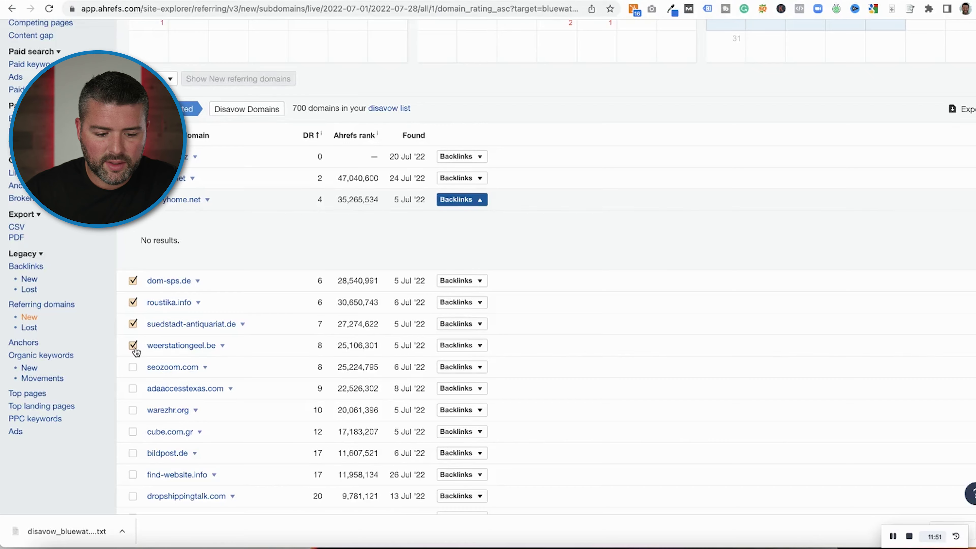
- Expand the backlinks from adaaccesstexas.com and examine its linking article on the target audience for digital marketing, down to the references
scroll(135, 351, "down", 3)
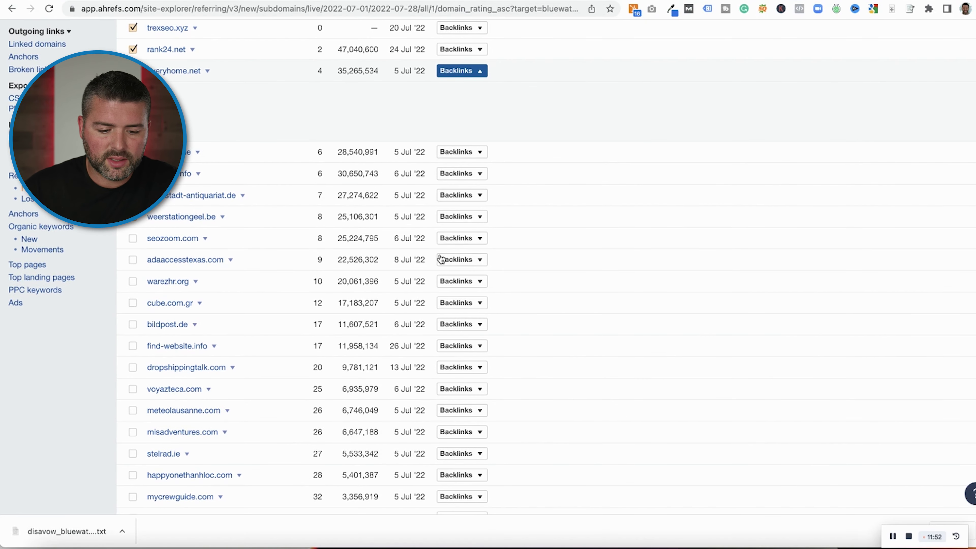
left_click(469, 239)
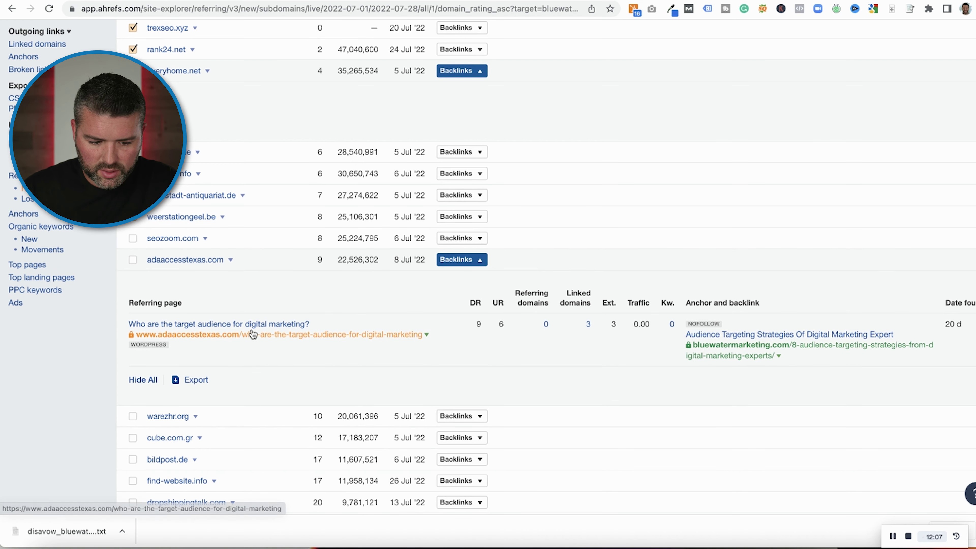
left_click(251, 336)
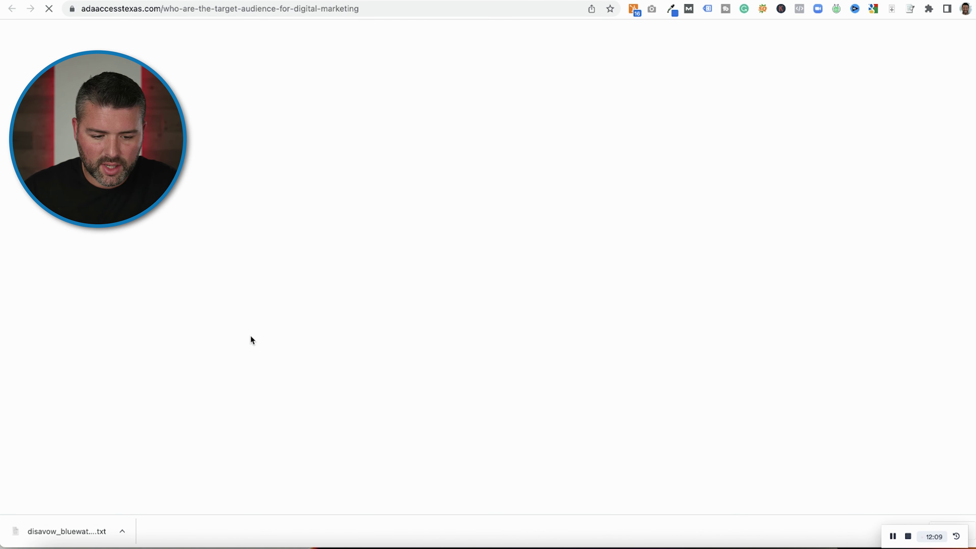
scroll(603, 259, "down", 5)
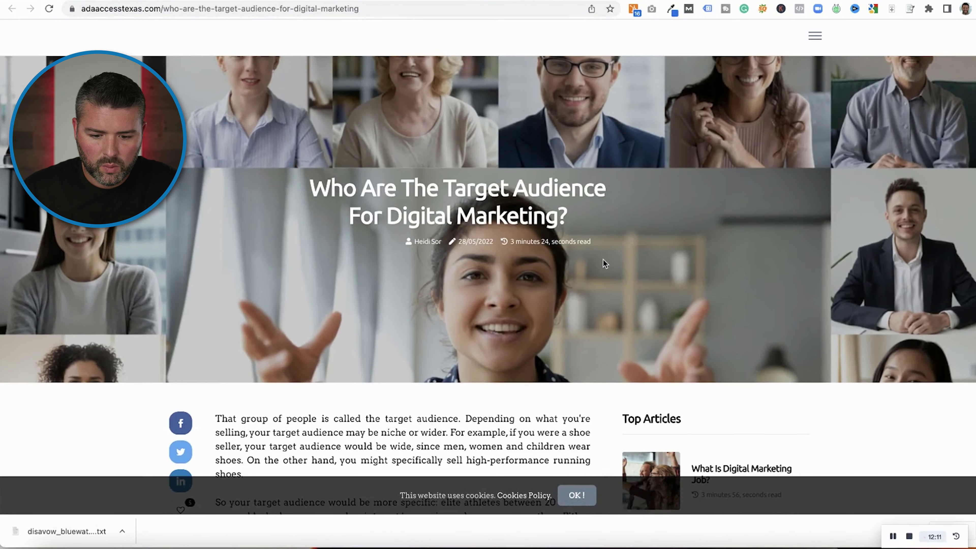
scroll(603, 260, "down", 10)
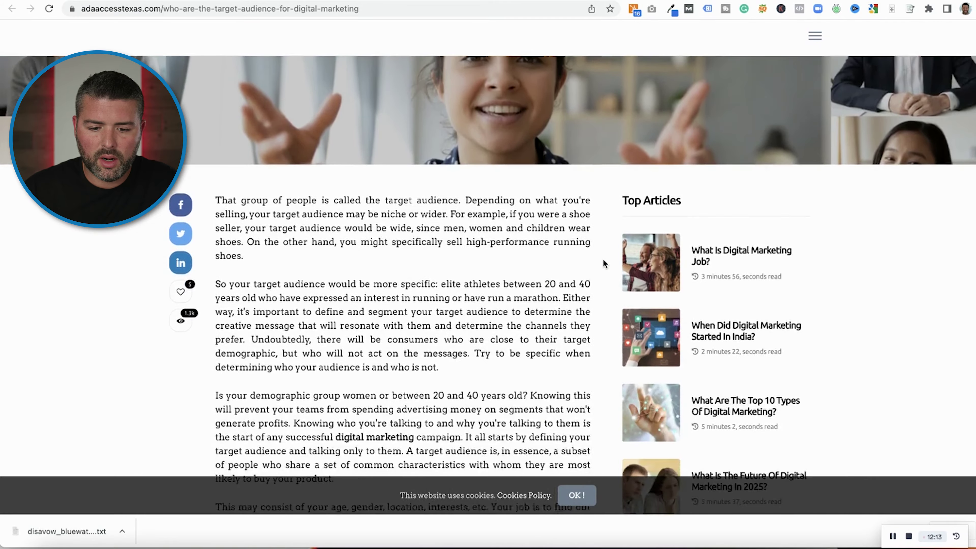
scroll(604, 261, "down", 7)
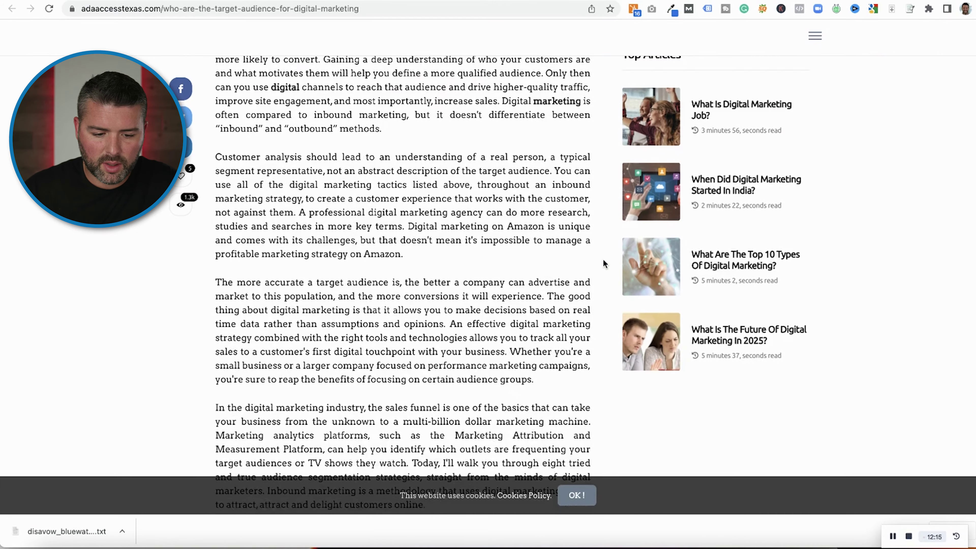
scroll(285, 86, "down", 11)
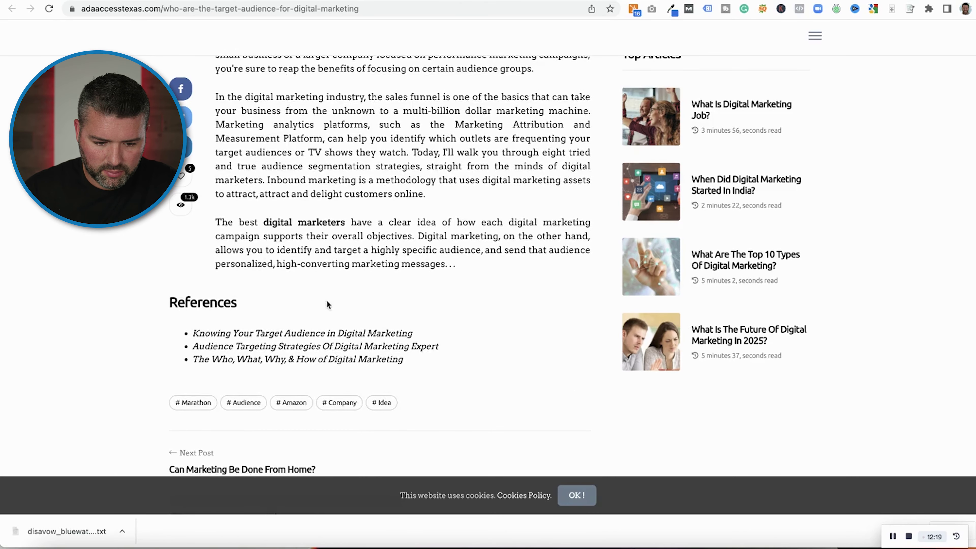
- Highlight the reference 'Audience Targeting Strategies Of Digital Marketing Expert', then return to the new referring domains list and review the adaaccesstexas.com backlink's details
left_click_drag(480, 350, 185, 349)
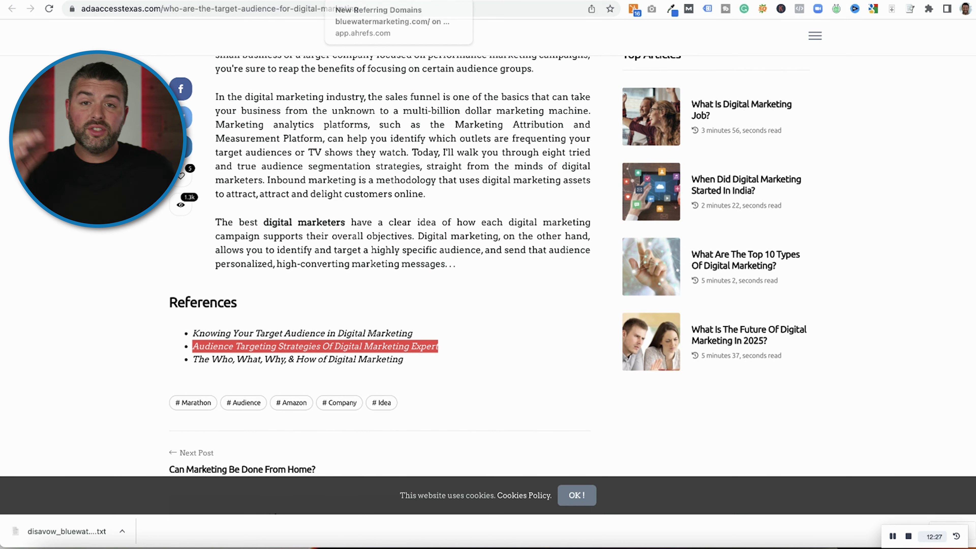
left_click(368, 0)
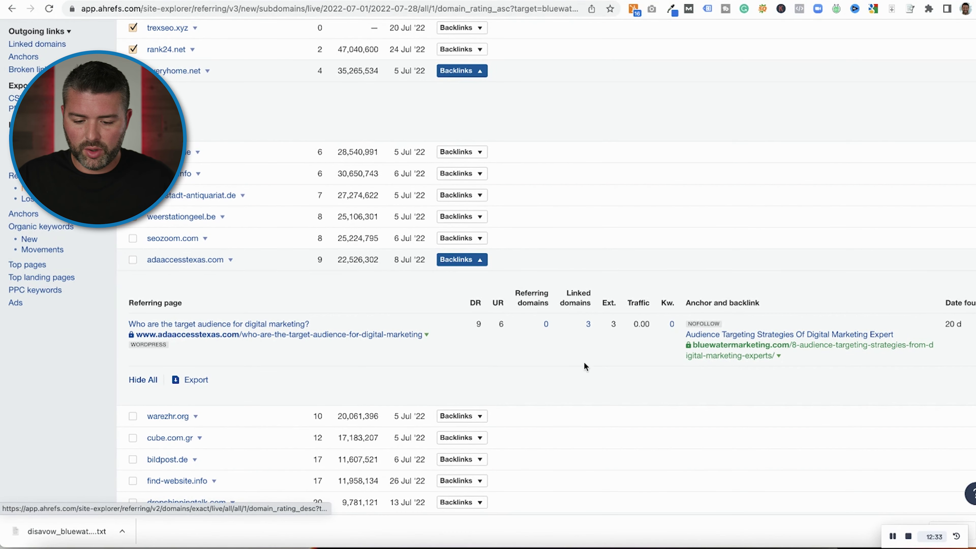
scroll(582, 369, "down", 2)
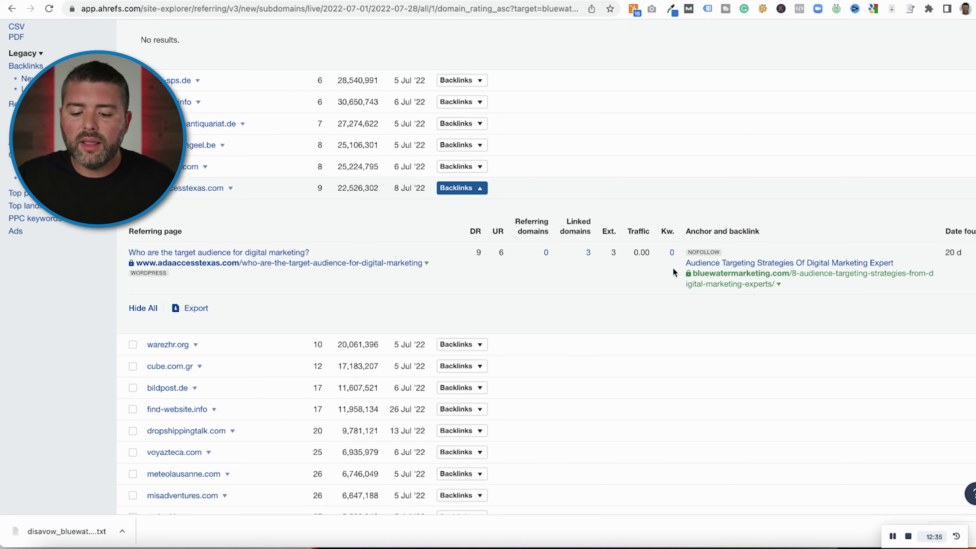
scroll(440, 422, "down", 3)
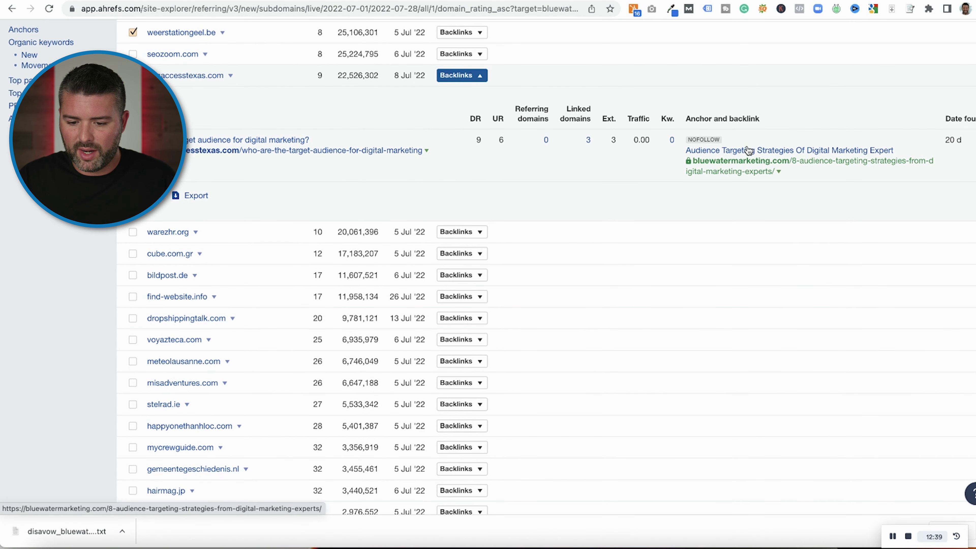
- Check the link statistics of cube.com.gr and expand the backlinks from bildpost.de
left_click(199, 254)
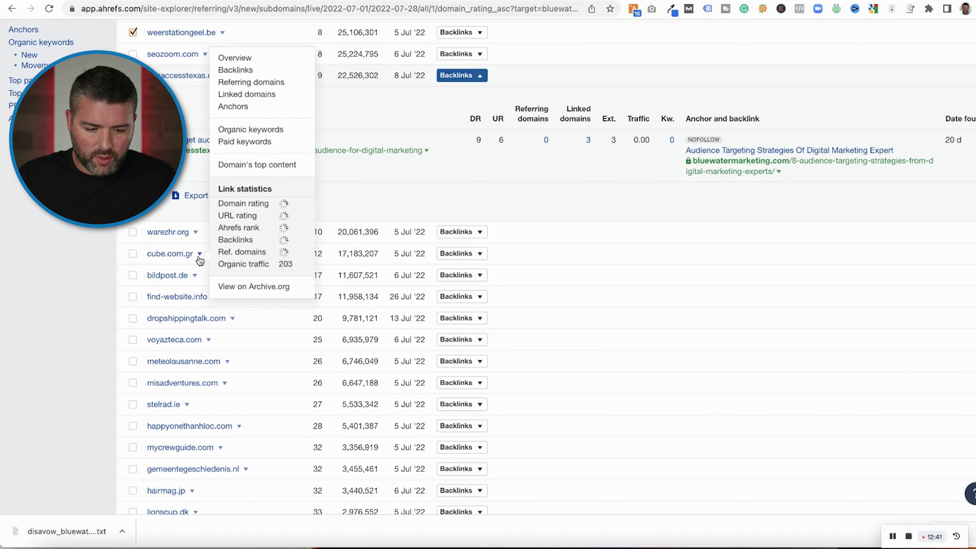
left_click(472, 276)
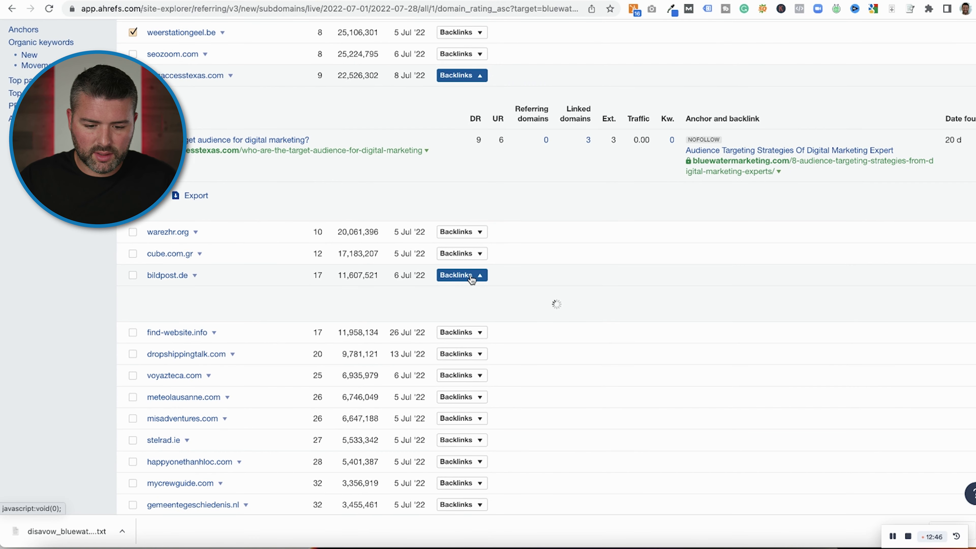